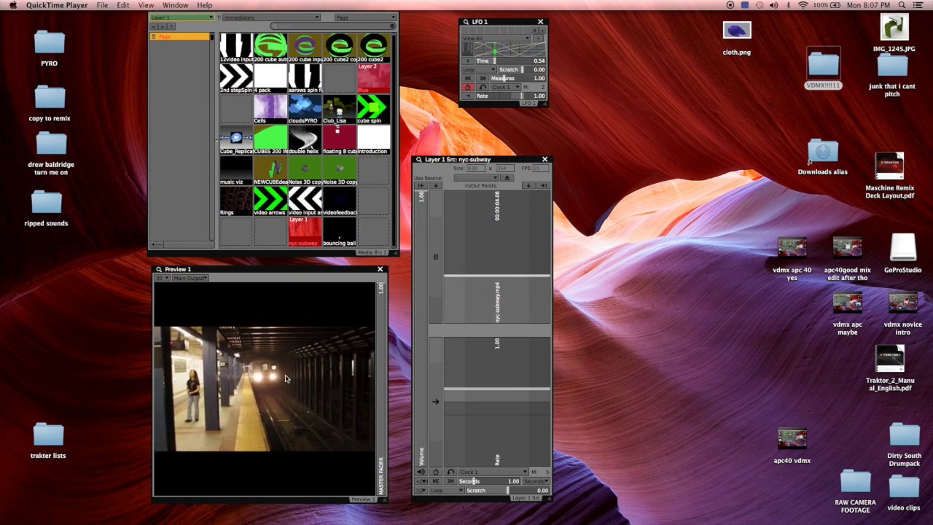
In VDMX5, play the subway clip in reverse and enlarge the Layer 1 Src window
click(336, 323)
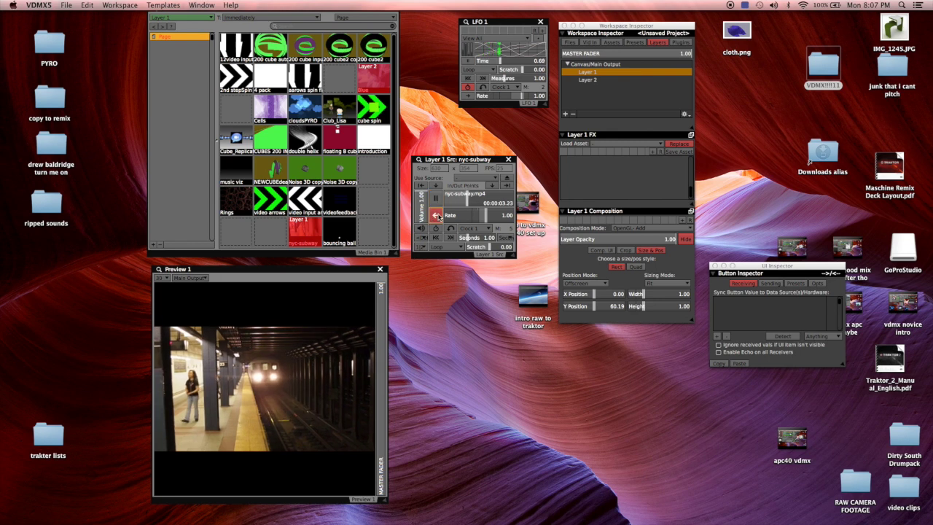
click(436, 216)
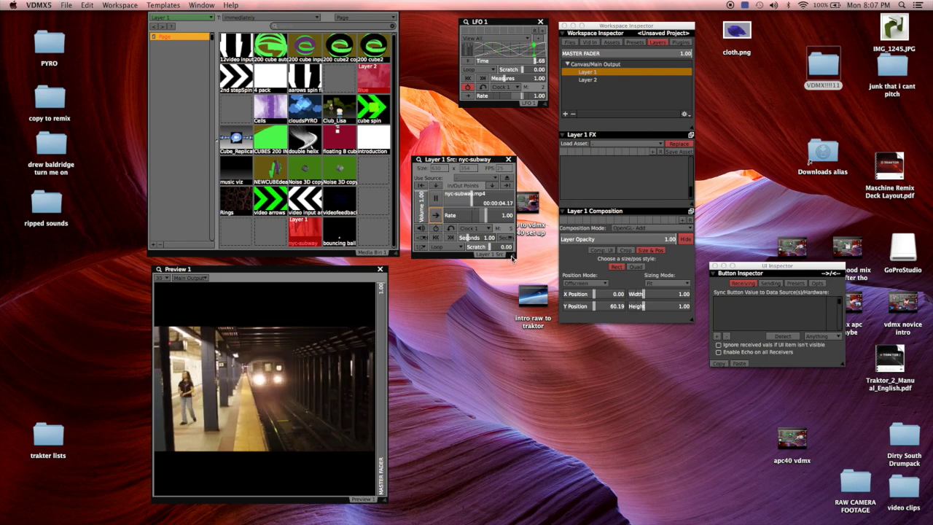
drag(514, 255, 545, 498)
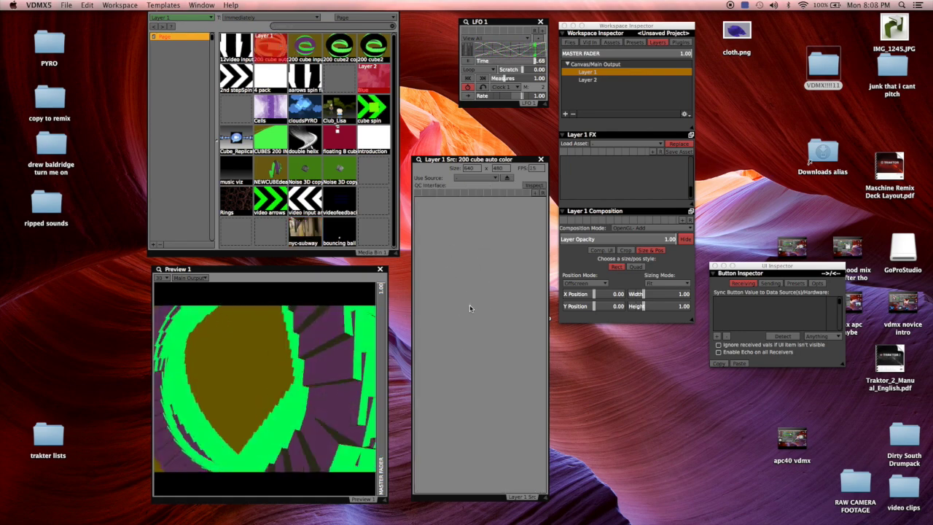
Trigger the bouncing ball clip and sync its measureposition input to Clock 1
click(345, 230)
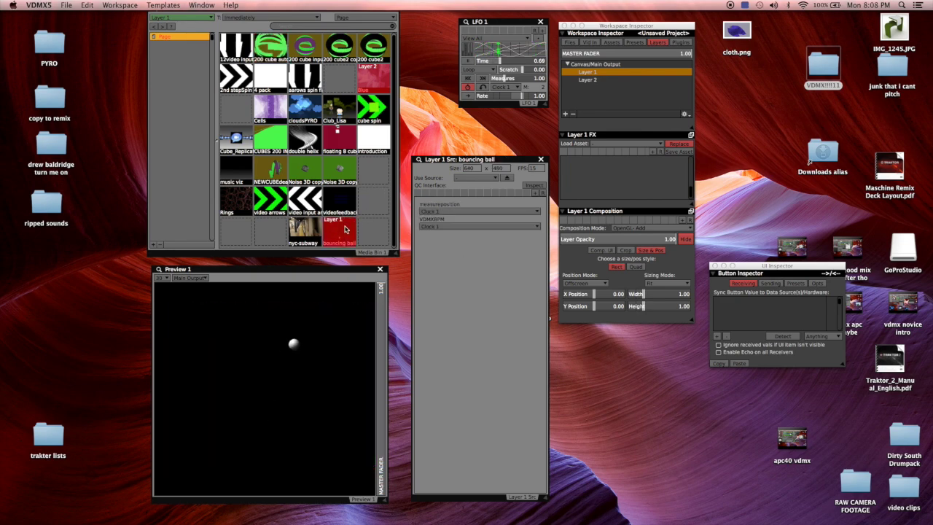
click(457, 211)
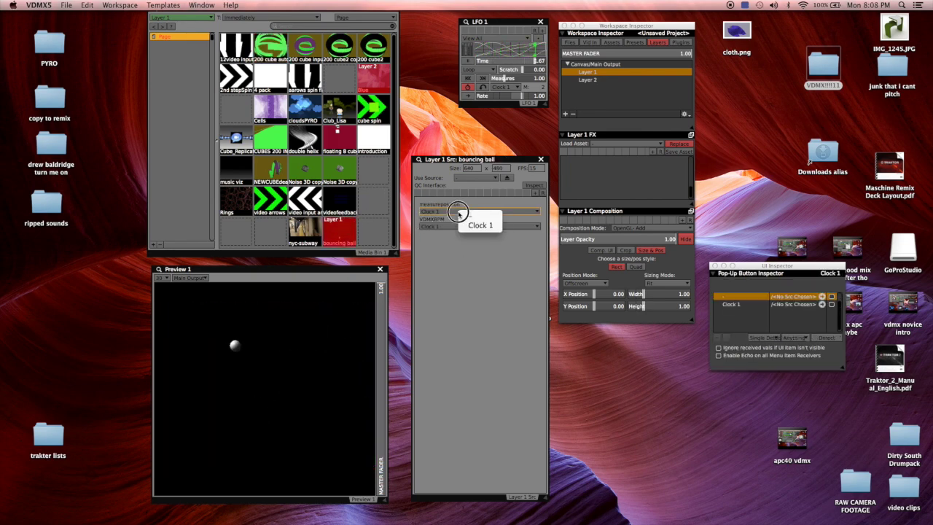
click(470, 226)
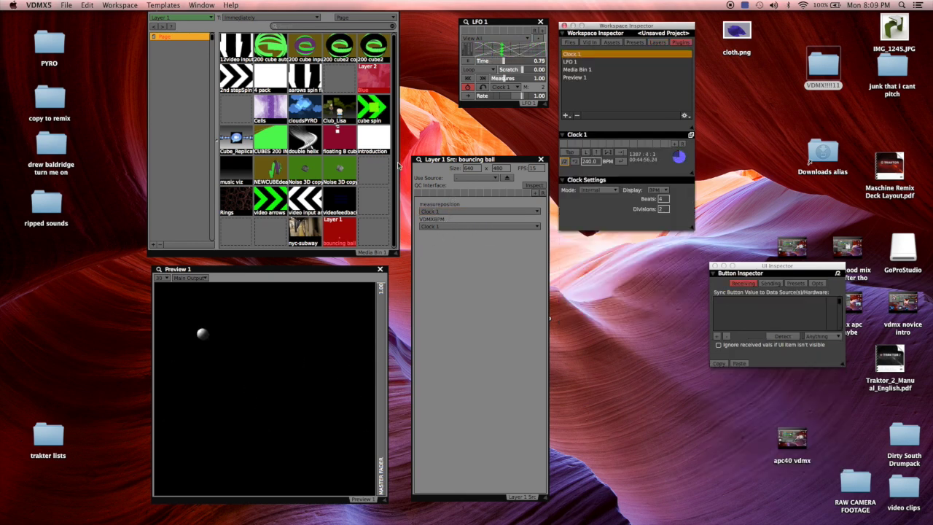
Load the 200 cube input beast clip and make the bottom face red at 0.60 opacity
click(311, 51)
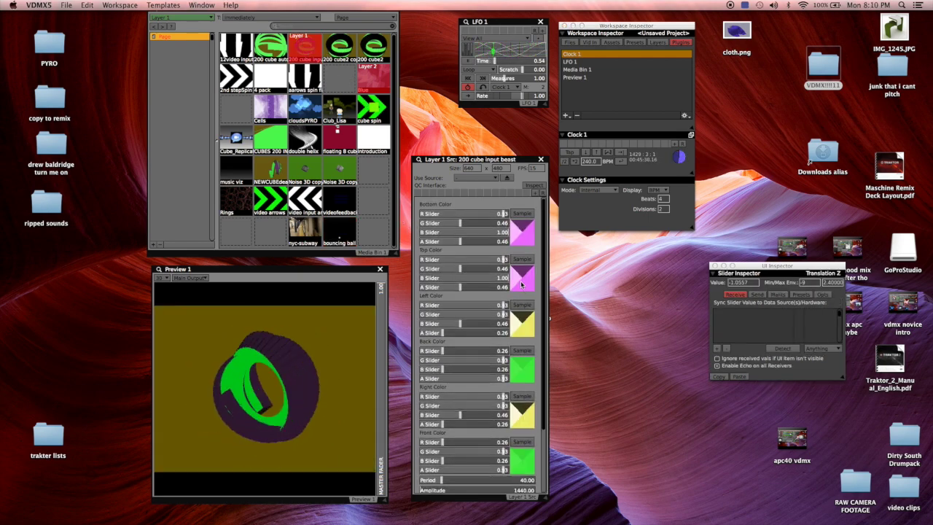
scroll(510, 313, down, 3)
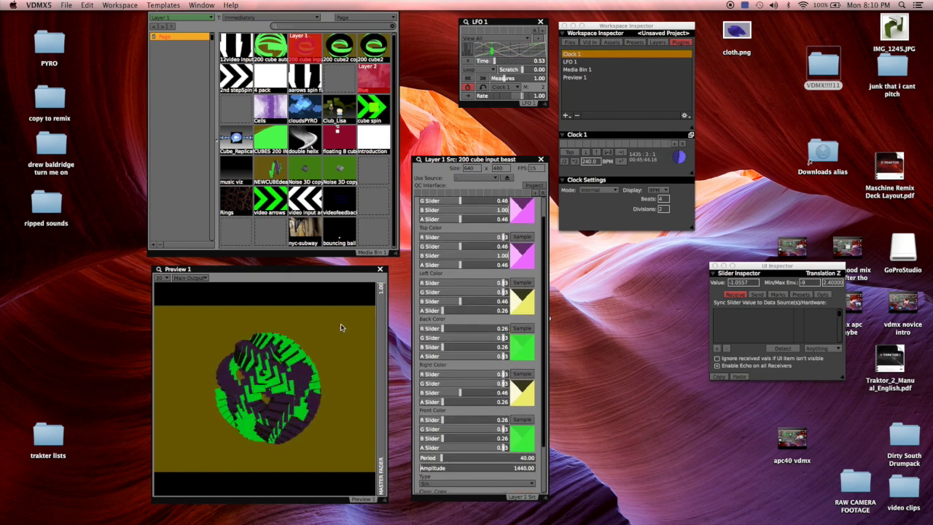
scroll(462, 232, up, 3)
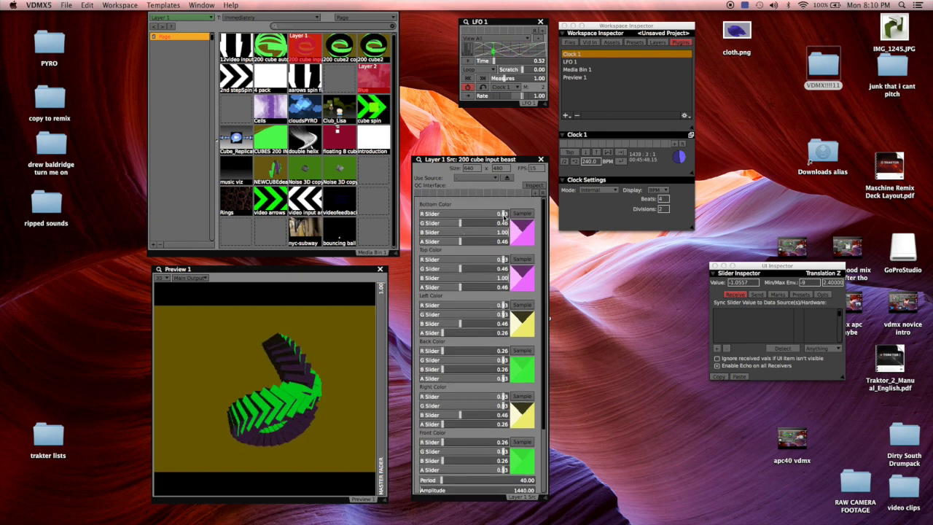
drag(503, 216, 515, 217)
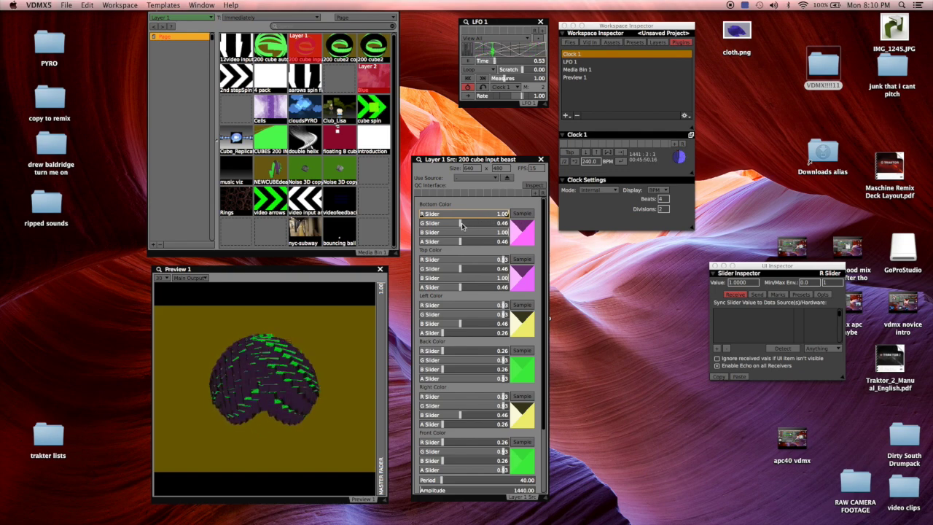
click(424, 223)
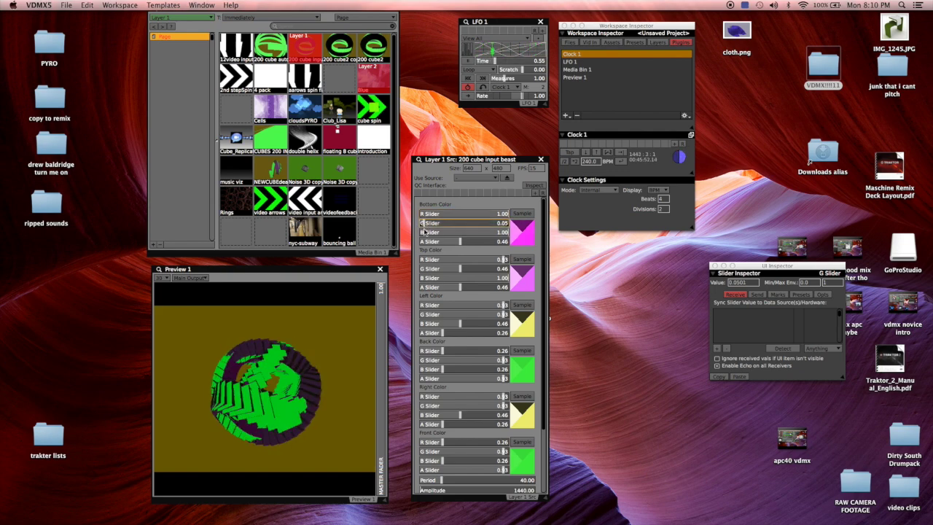
click(424, 232)
drag(430, 242, 456, 243)
Set the top face's red, green and blue to 0.05 with opacity 0.65
click(456, 268)
click(424, 260)
click(424, 269)
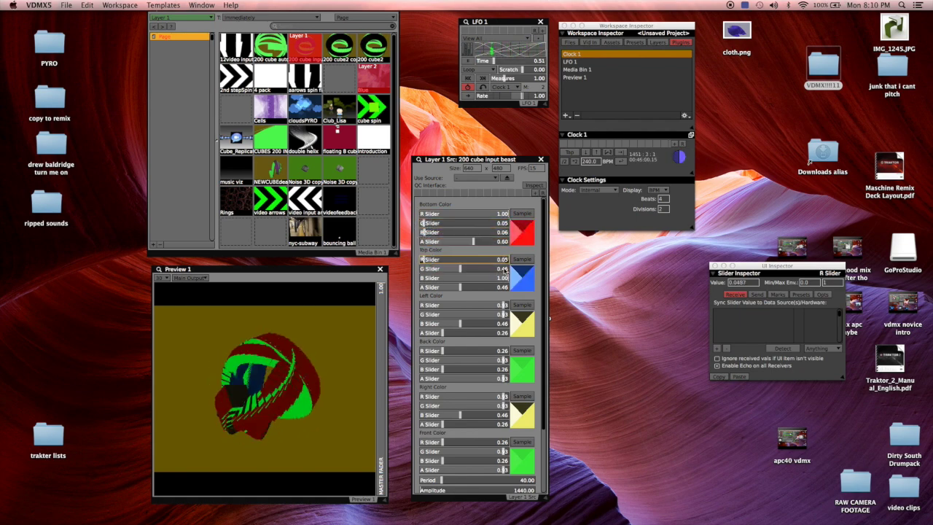
click(424, 278)
drag(461, 291, 478, 287)
scroll(479, 292, down, 1)
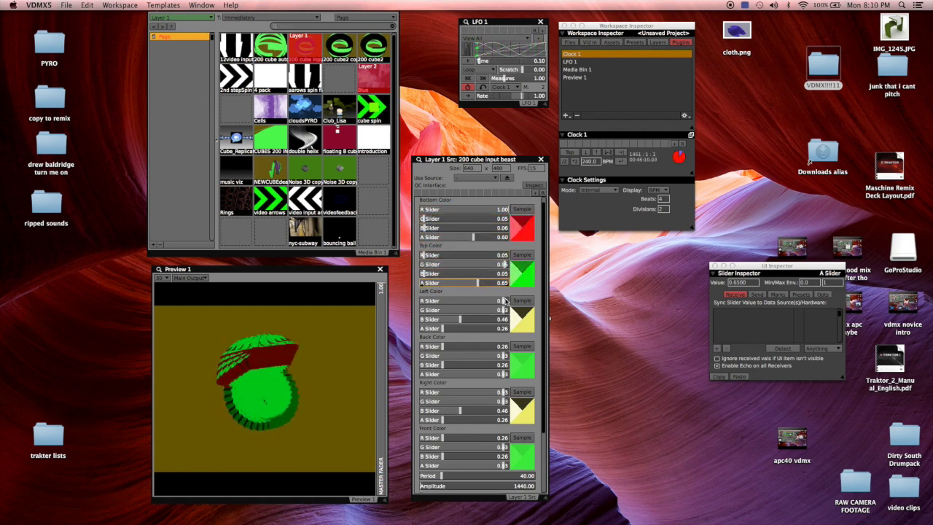
click(421, 300)
Make the left face blue at 0.45 opacity and the back face blue with green 0.37
click(501, 310)
click(421, 310)
click(508, 319)
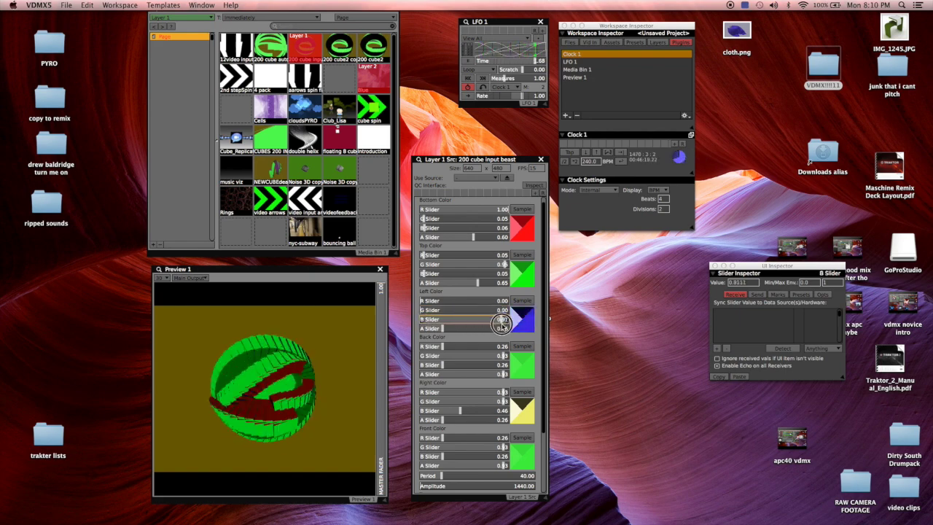
drag(441, 328, 459, 328)
click(449, 364)
click(508, 364)
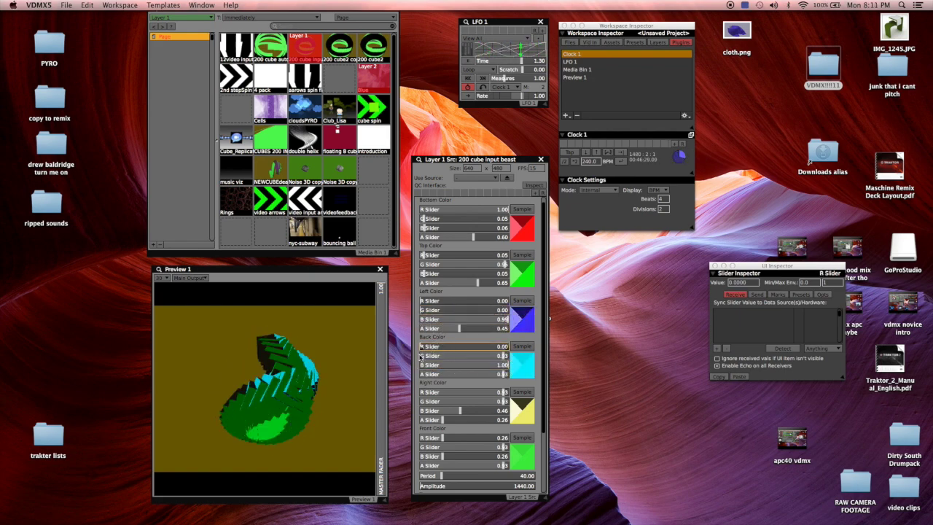
click(421, 346)
click(452, 355)
Make the right face magenta: red 0.96, green 0.09, blue full, opacity 0.89
click(507, 393)
click(427, 401)
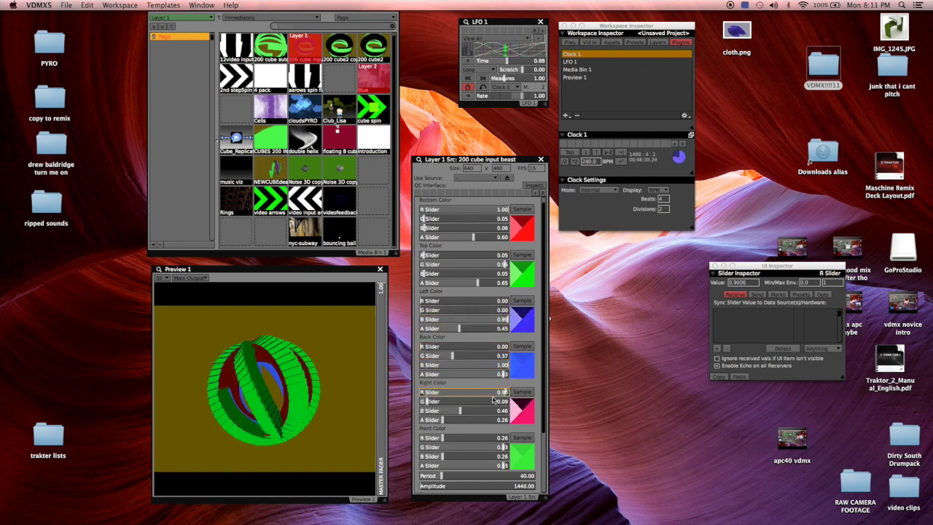
click(510, 410)
click(468, 421)
click(500, 421)
Make the front face green: red 0.07, green 0.84, blue 0.11, opacity about 0.78
click(425, 437)
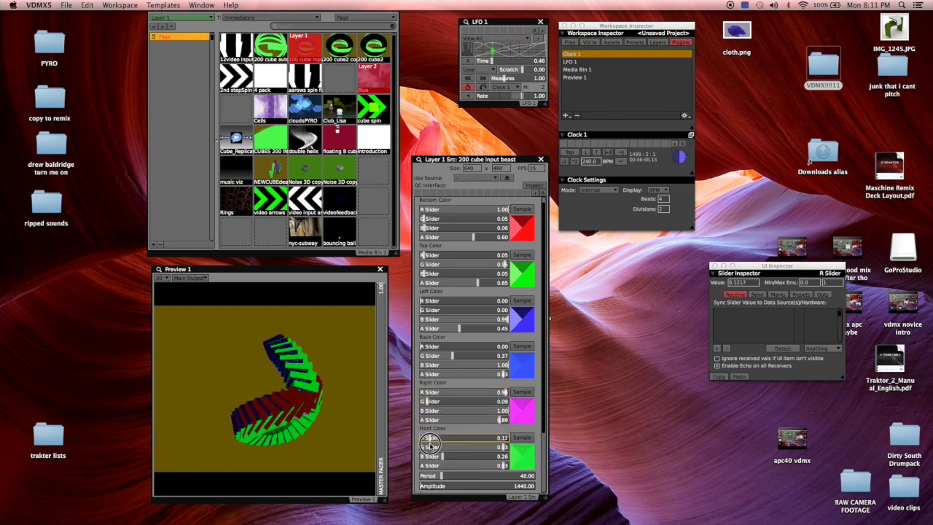
click(494, 447)
click(474, 456)
click(430, 456)
click(489, 465)
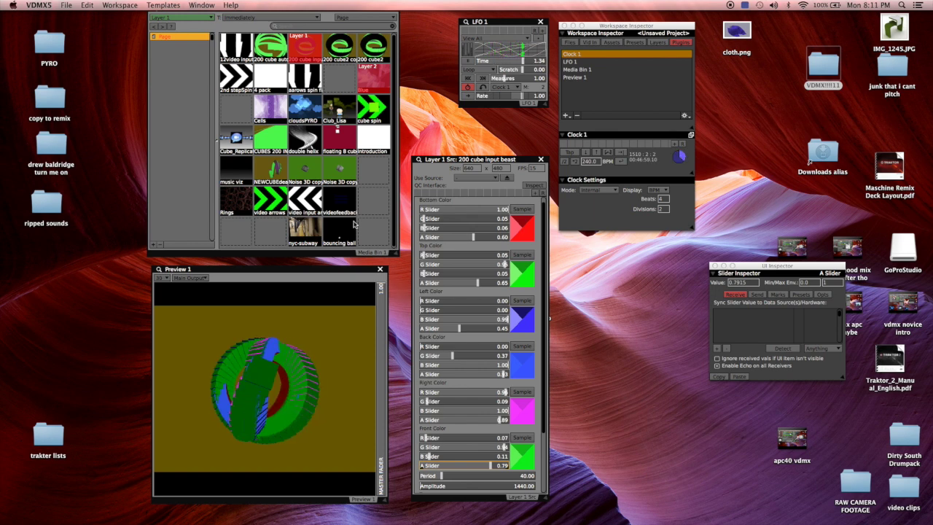
Switch Layer 1 briefly to the subway clip, then back to the recoloured cube composition
click(300, 225)
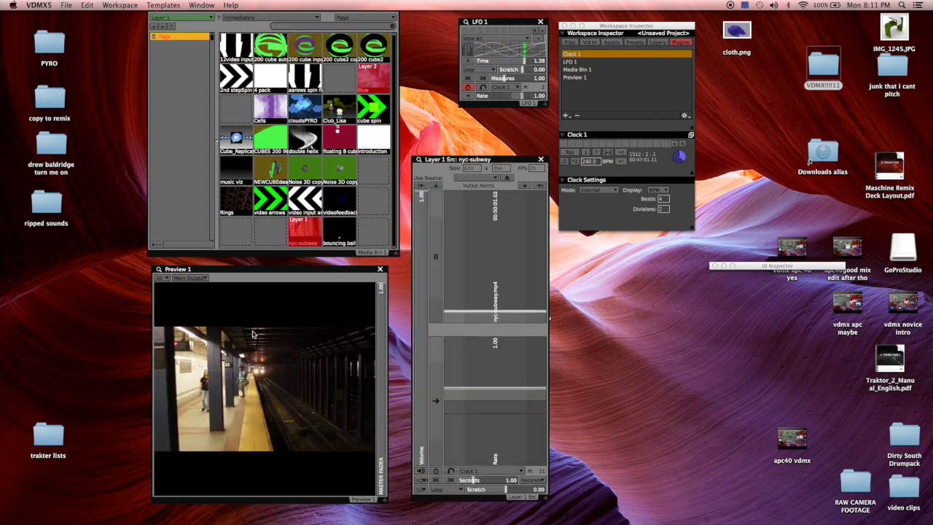
click(301, 38)
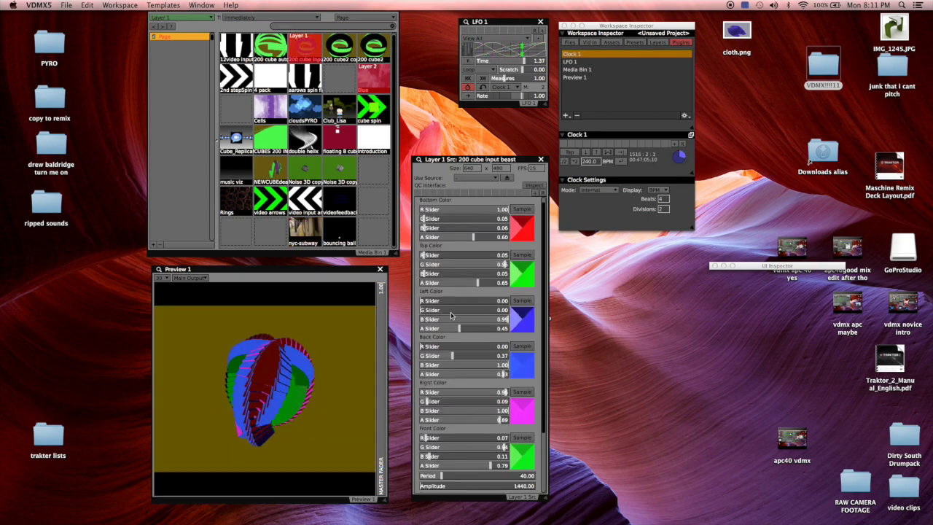
scroll(480, 360, down, 5)
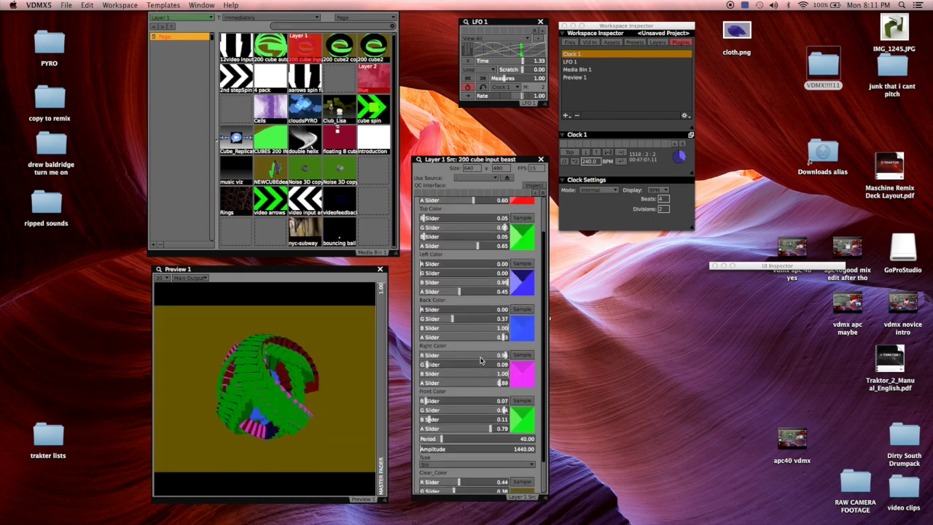
Lengthen the cube animation period and drive front blue and green from LFO 1's cosine
click(442, 409)
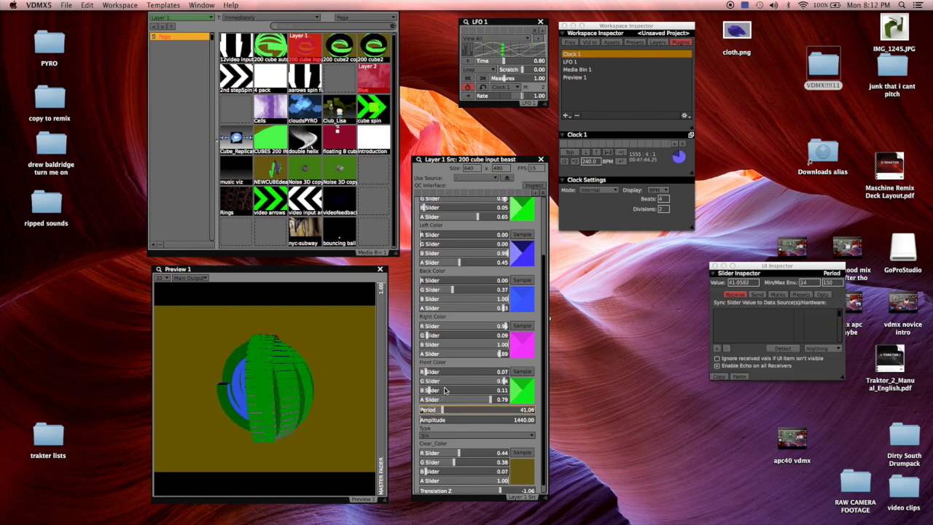
right_click(444, 394)
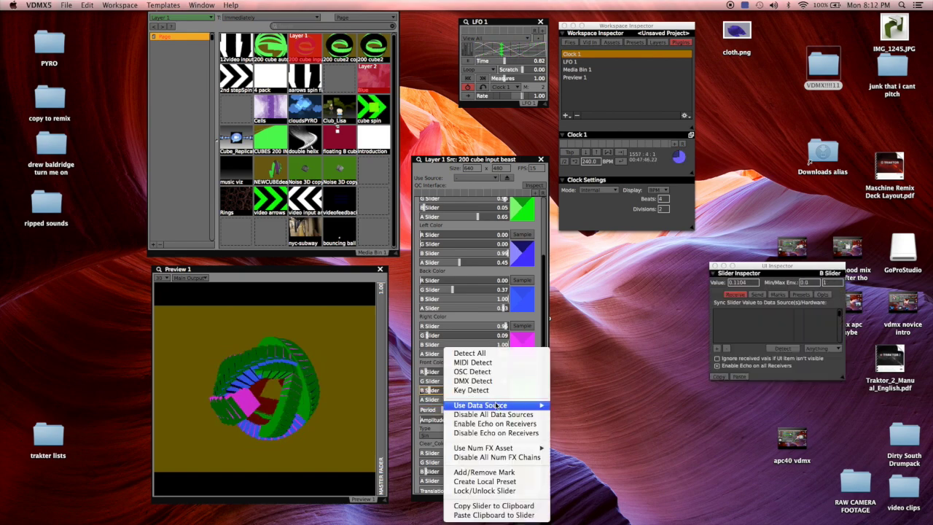
mouse_move(529, 406)
mouse_move(563, 417)
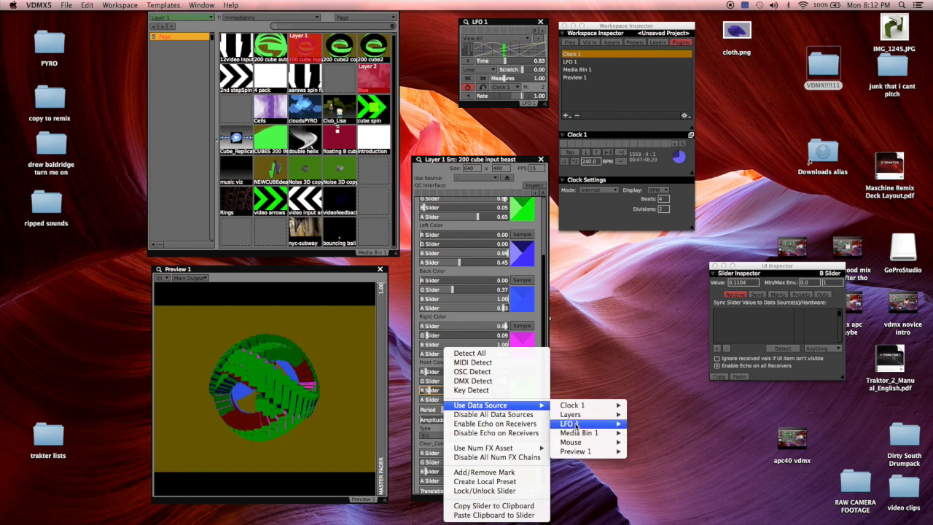
click(643, 423)
right_click(448, 381)
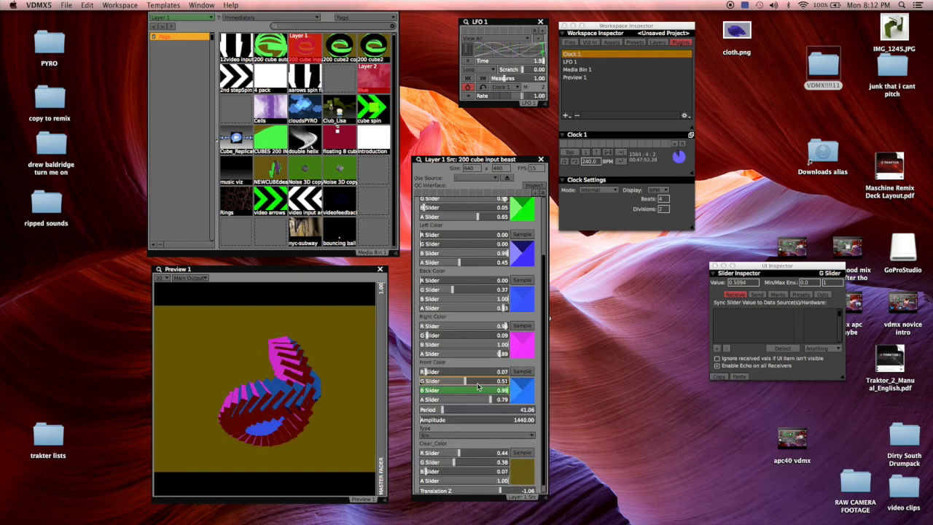
mouse_move(528, 405)
mouse_move(569, 423)
click(678, 423)
Drive the front colour's red value from Clock 1's measure position
right_click(448, 371)
mouse_move(516, 405)
mouse_move(602, 406)
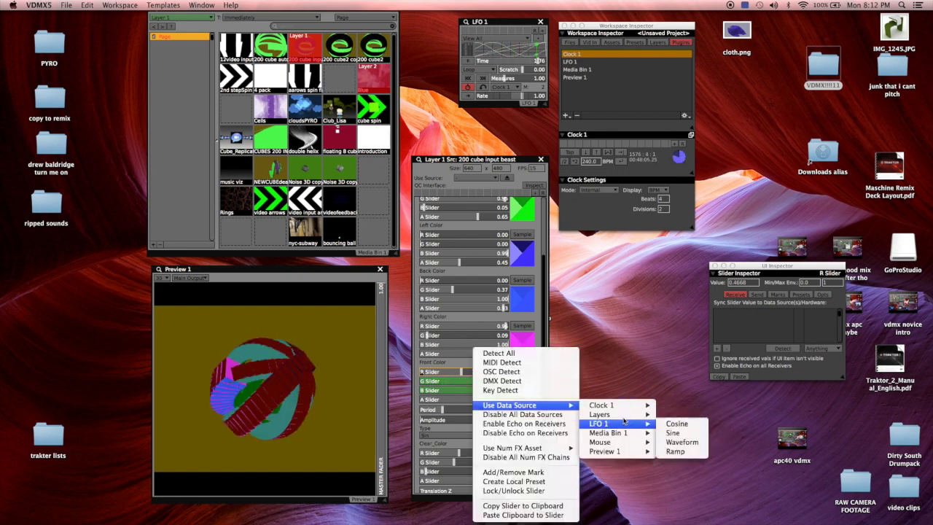
click(682, 424)
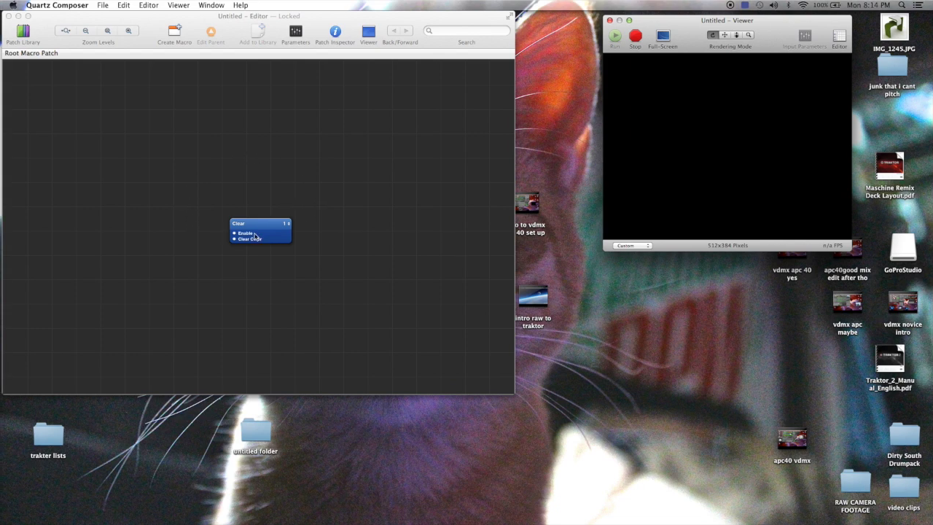
Move the Clear patch to the canvas top-left, show its parameters and inspector, then return to VDMX
click(254, 234)
drag(254, 234, 79, 114)
key(super+t)
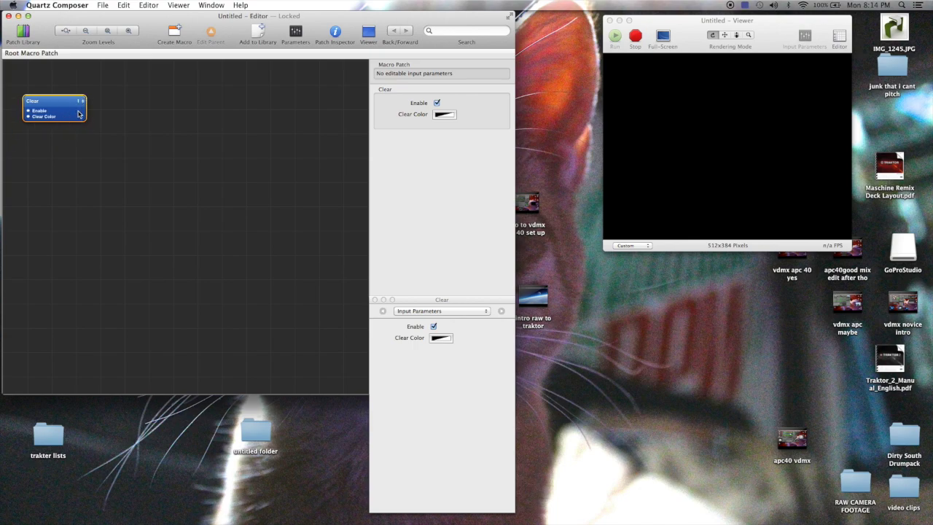
key(ctrl+Right)
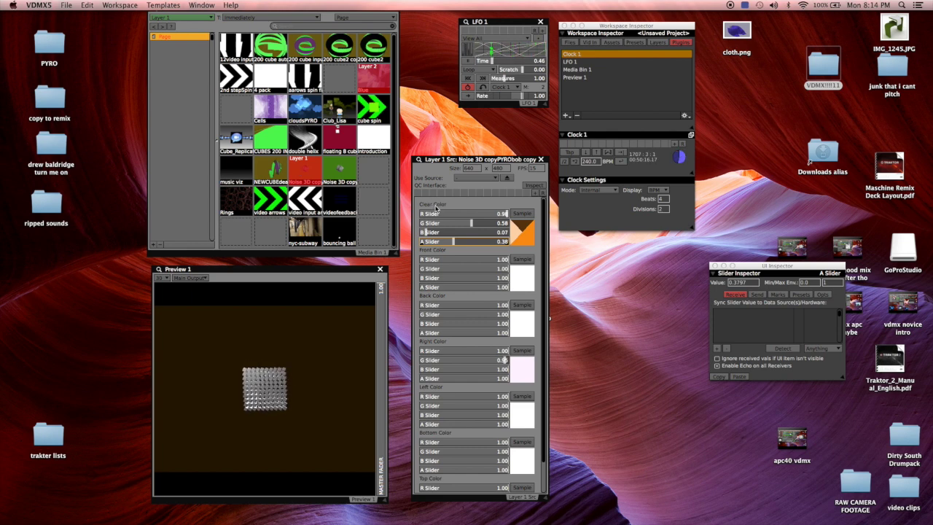
Raise the clear colour's green to 0.70 and alpha to about 0.58, then return to Quartz Composer
click(482, 224)
drag(481, 223, 488, 242)
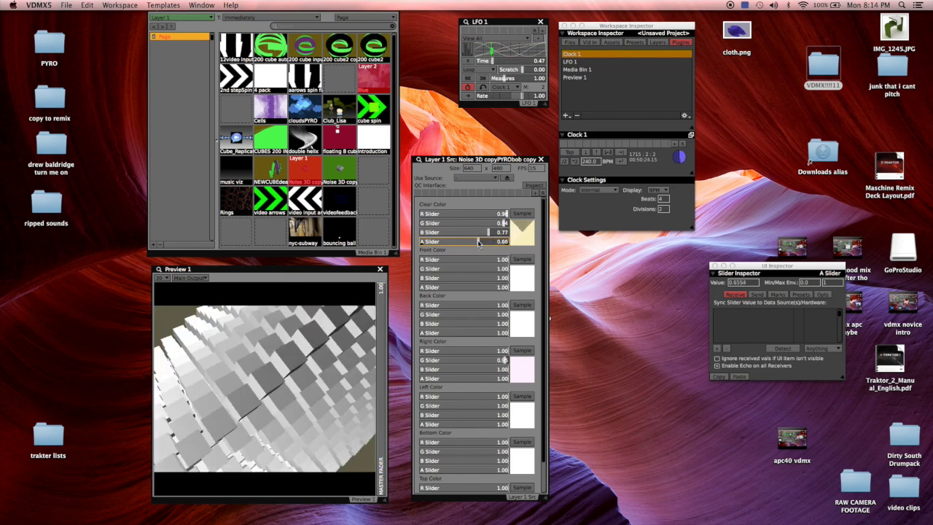
key(ctrl+Left)
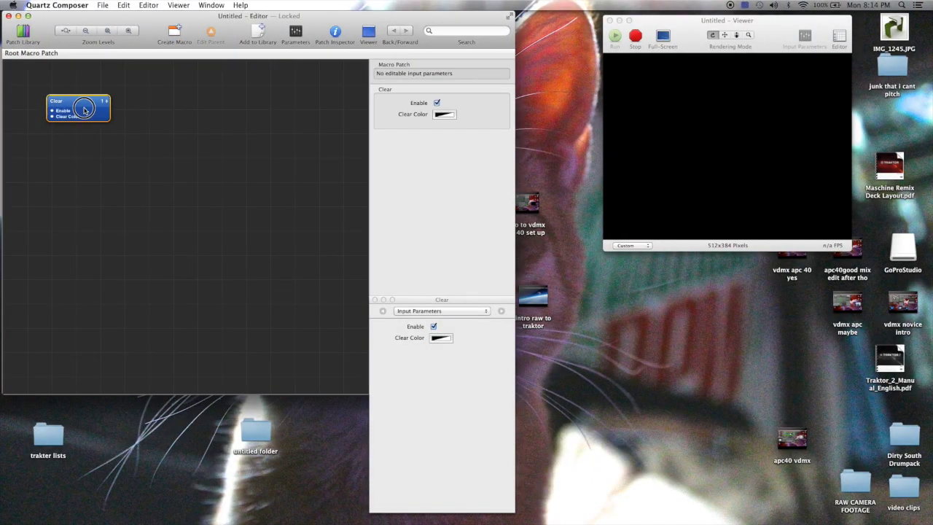
Move the Clear patch and publish its Clear Color input under the default name
drag(84, 109, 124, 115)
right_click(124, 118)
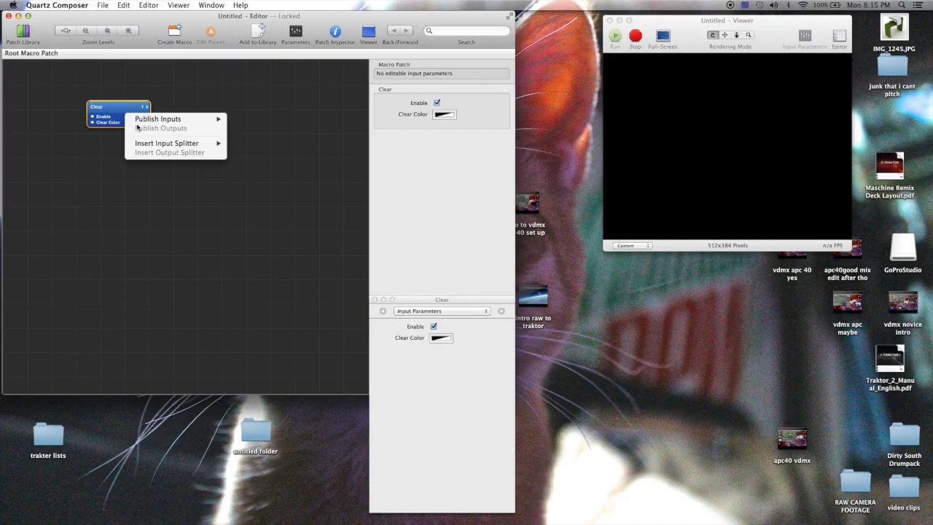
mouse_move(137, 122)
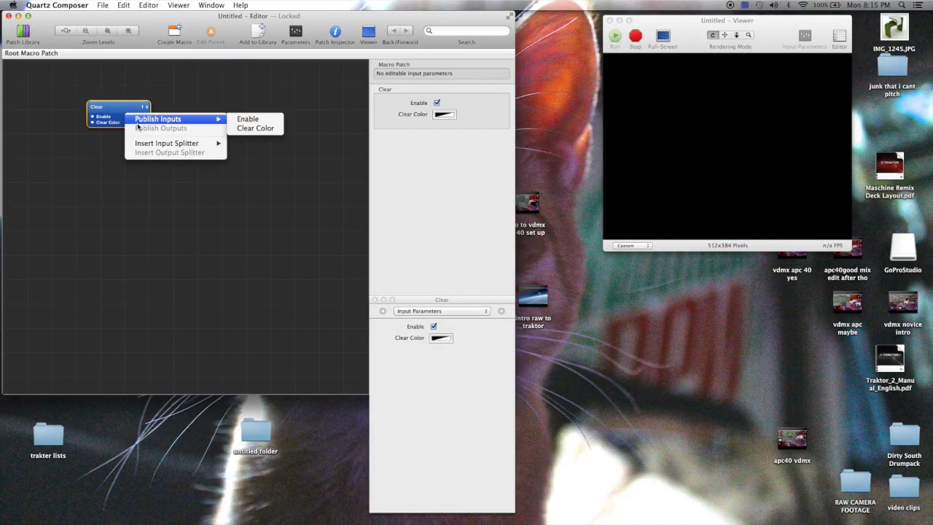
click(254, 128)
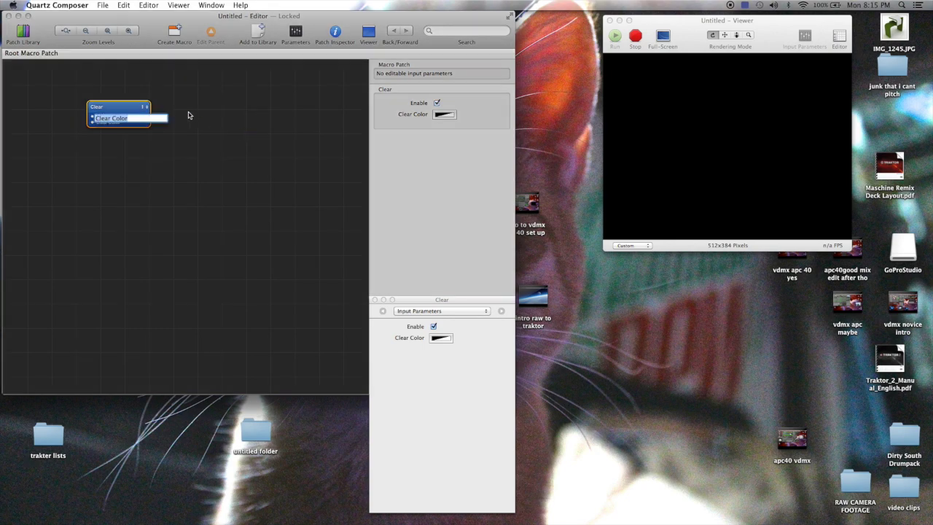
key(Return)
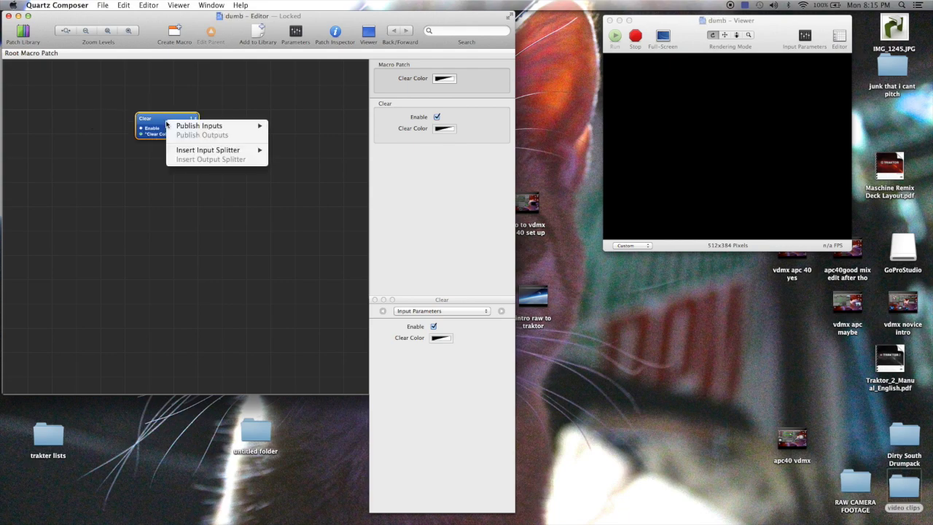
Insert a Clear Color input splitter and save the composition as 'dumb'
mouse_move(176, 127)
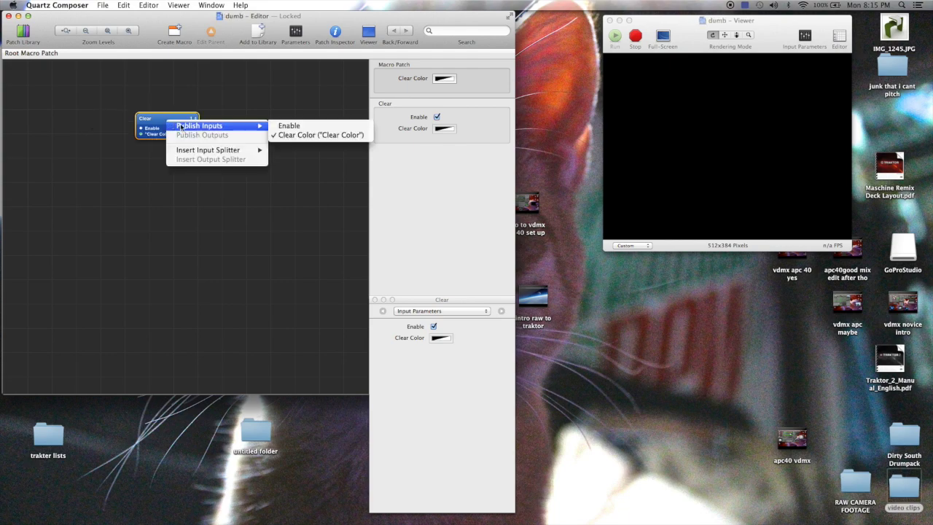
mouse_move(197, 151)
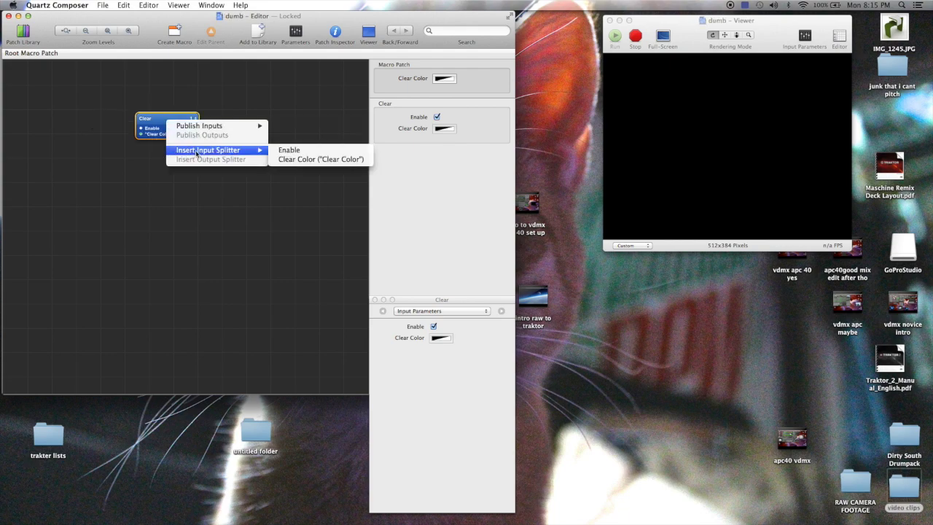
click(289, 162)
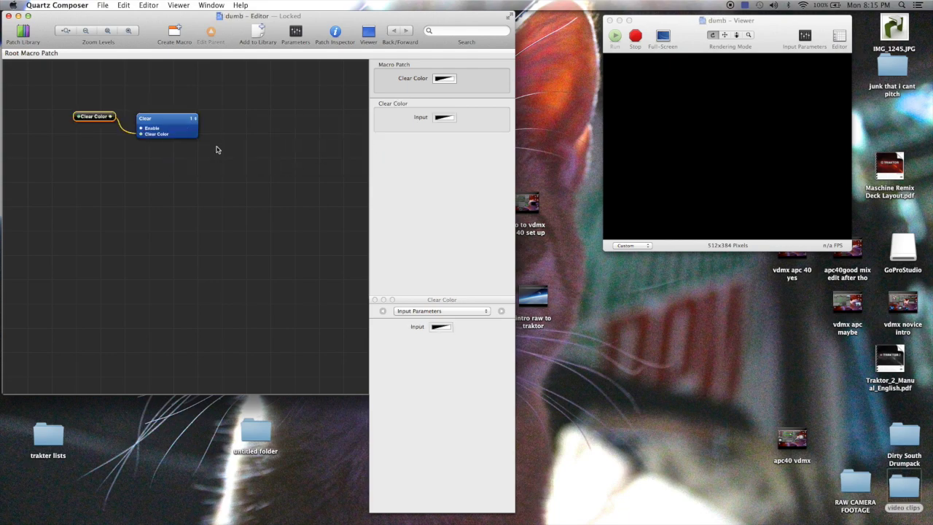
right_click(100, 121)
mouse_move(115, 124)
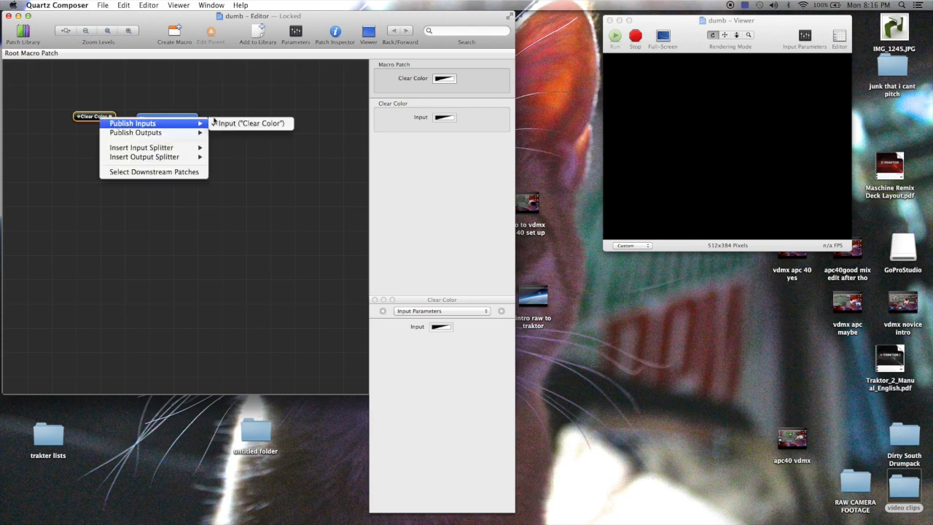
click(201, 99)
click(103, 6)
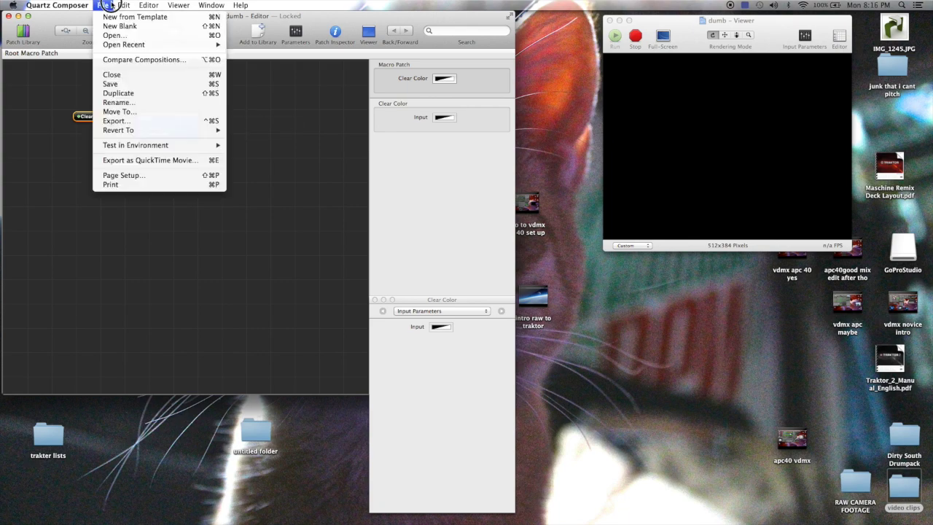
click(111, 84)
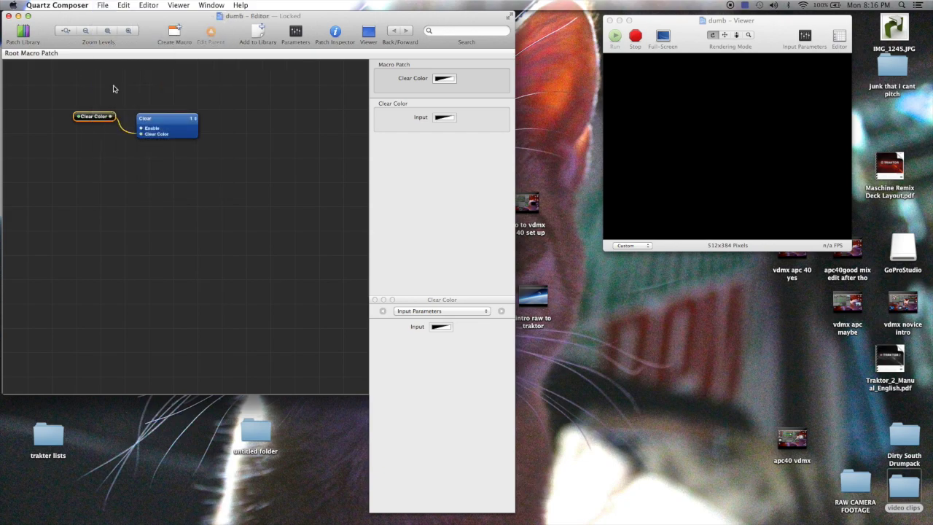
In VDMX, add the saved dumb composition to the media bin
key(ctrl+Right)
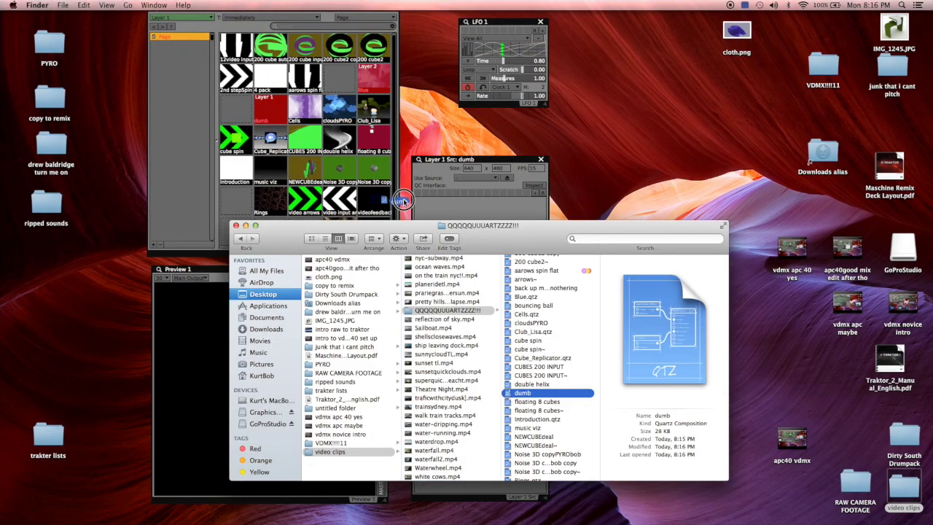
click(583, 409)
drag(523, 393, 337, 85)
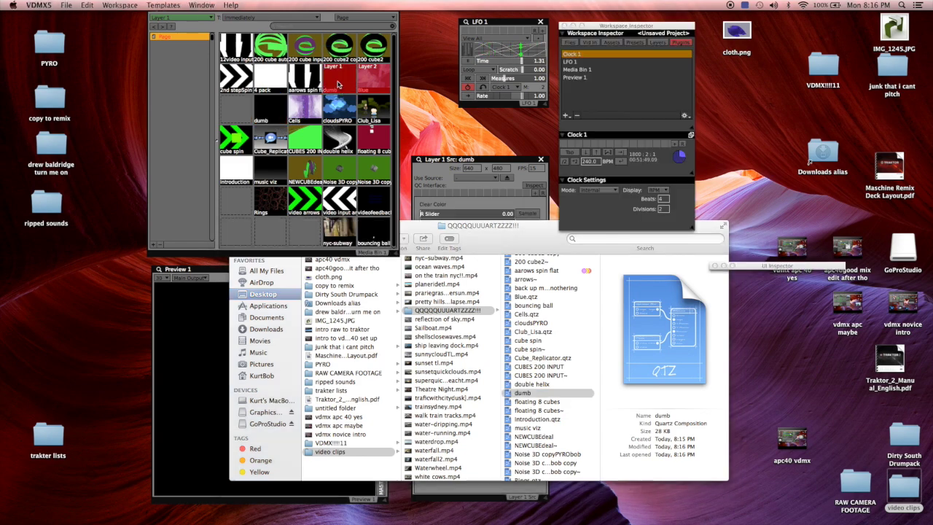
click(193, 349)
Set the dumb clip's clear colour to blue 0.76, green 0.79, red about 0.65
click(440, 173)
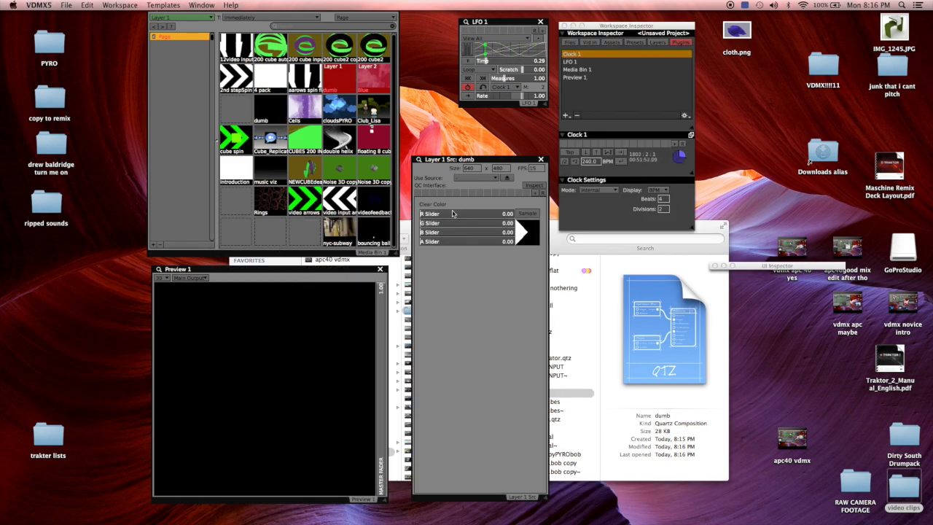
drag(458, 232, 496, 246)
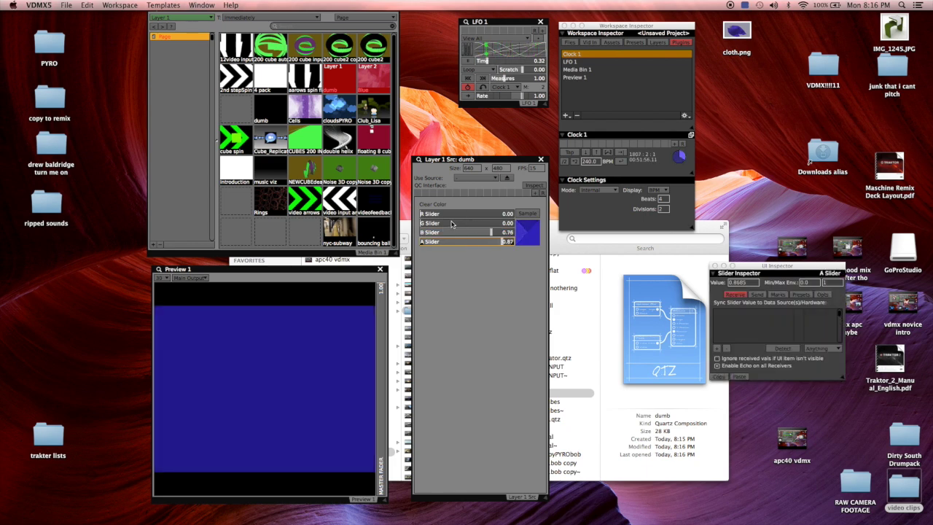
drag(451, 224, 495, 231)
drag(444, 215, 482, 245)
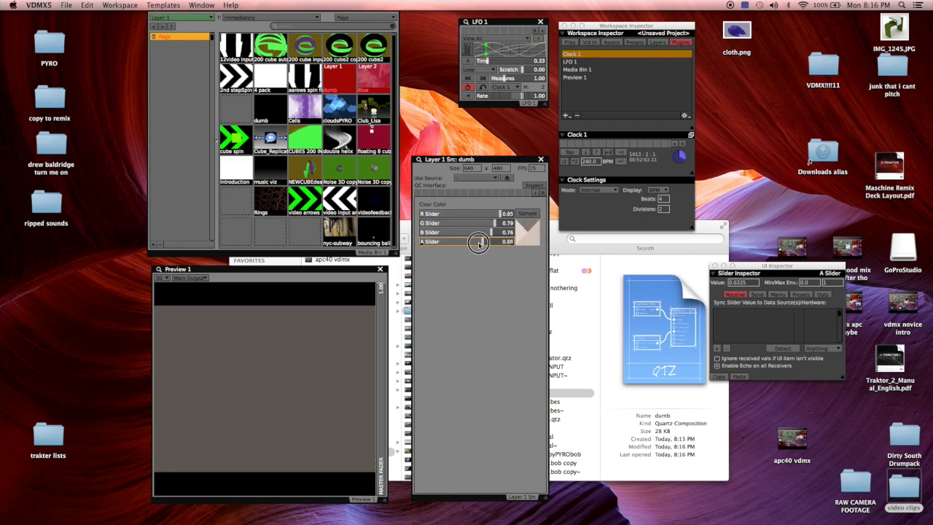
key(ctrl+Left)
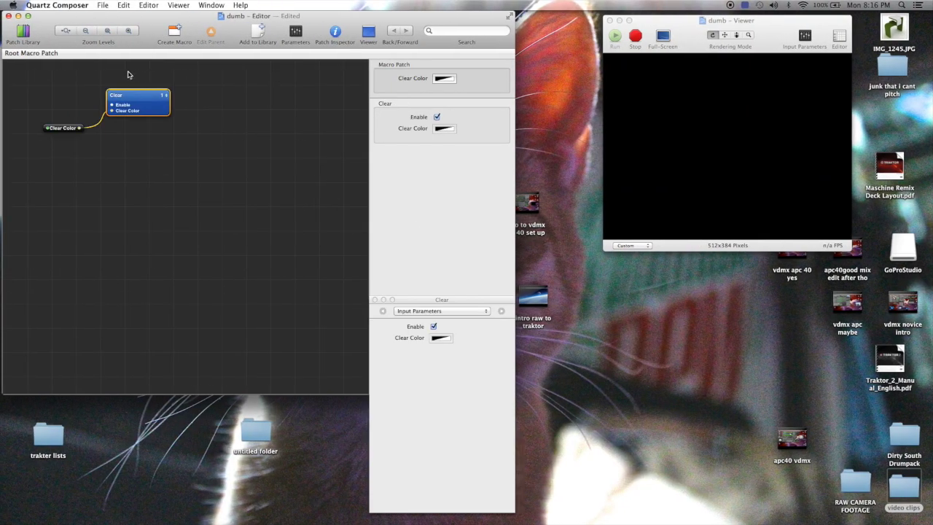
Add a Cube patch from the Patch Library, filtered by 'cube', beside the Clear patch
click(31, 37)
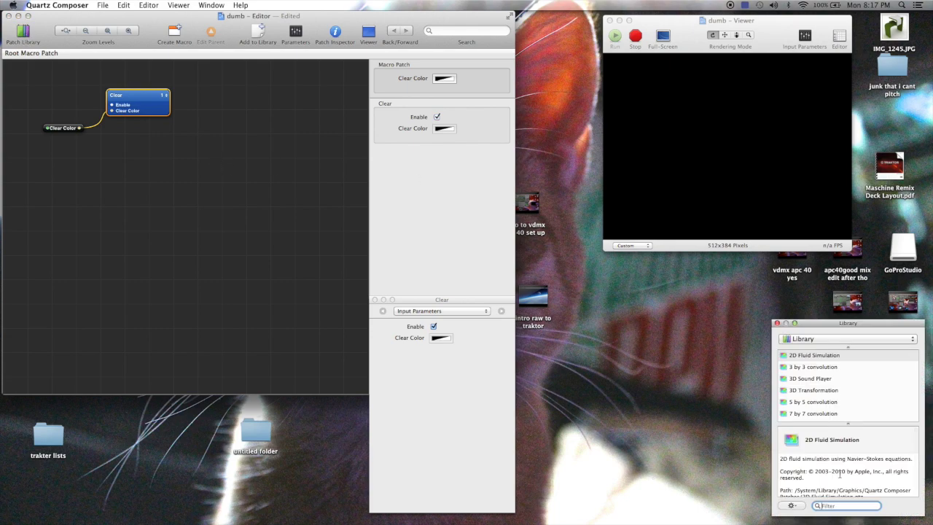
text(cube)
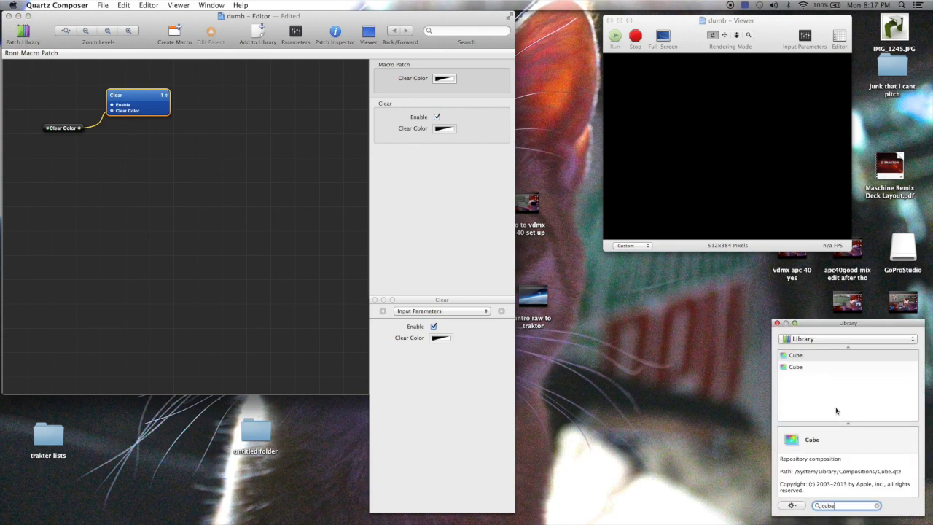
double_click(801, 368)
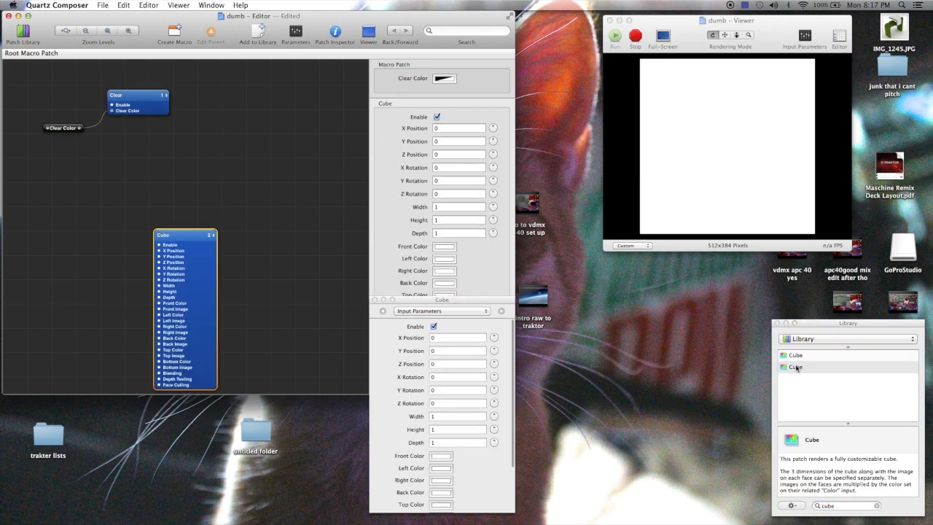
drag(193, 315, 278, 210)
click(292, 262)
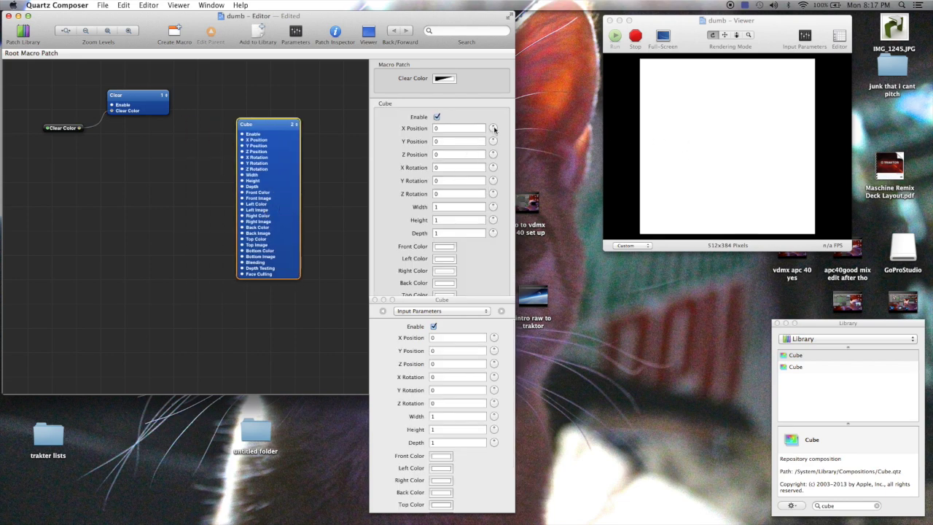
Shift the cube left along X, lower it and change its depth, then return to VDMX5
mouse_move(493, 128)
mouse_down()
mouse_move(462, 139)
mouse_move(471, 110)
mouse_move(453, 160)
mouse_move(489, 109)
mouse_move(482, 126)
mouse_move(501, 154)
mouse_move(469, 156)
mouse_move(455, 139)
mouse_move(446, 172)
mouse_move(475, 138)
mouse_move(495, 146)
mouse_up()
drag(493, 155, 471, 195)
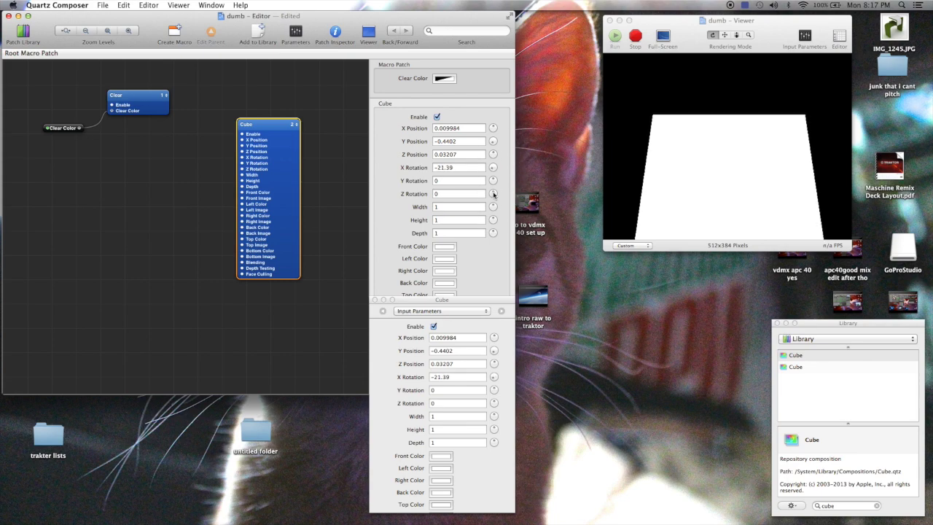
key(ctrl+Right)
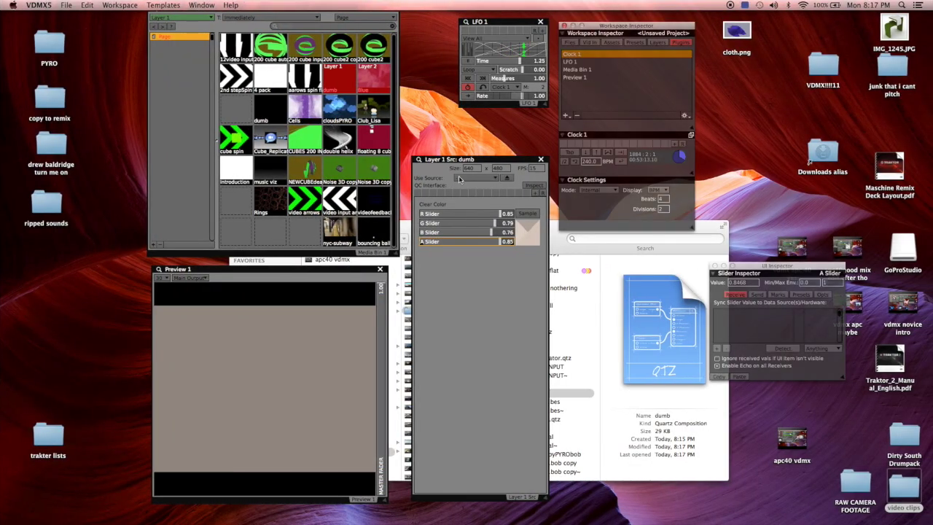
Play the white arrows video input clip on Layer 1, then return to Quartz Composer
click(340, 201)
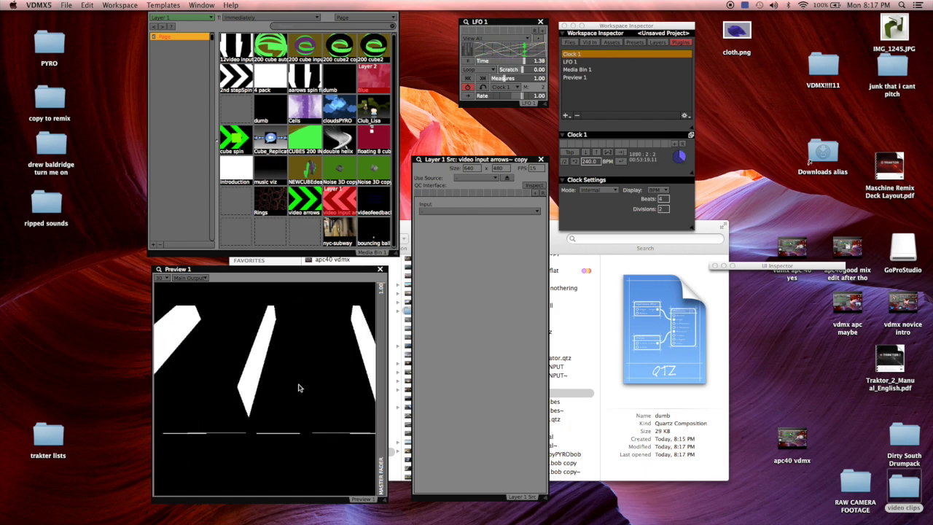
key(ctrl+Left)
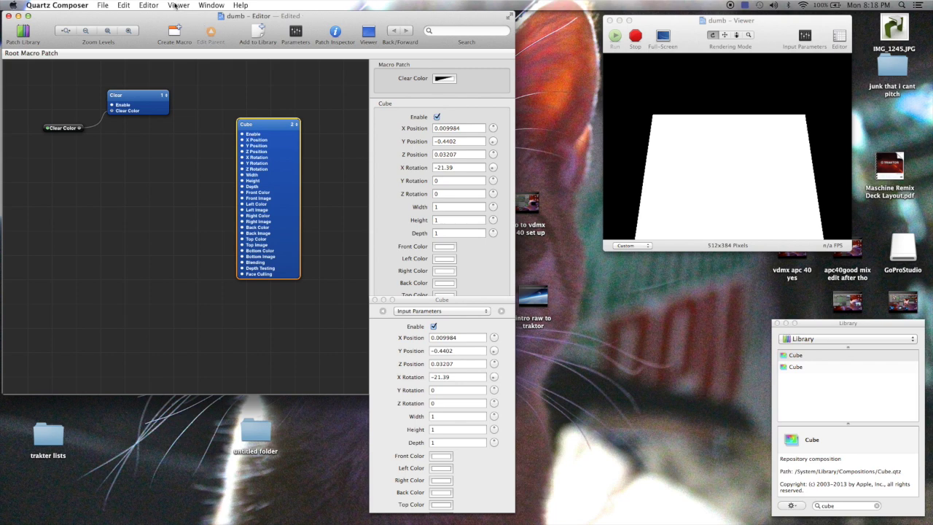
Open the recent composition '200 cube input beast' and close its floating Inspector window
click(106, 6)
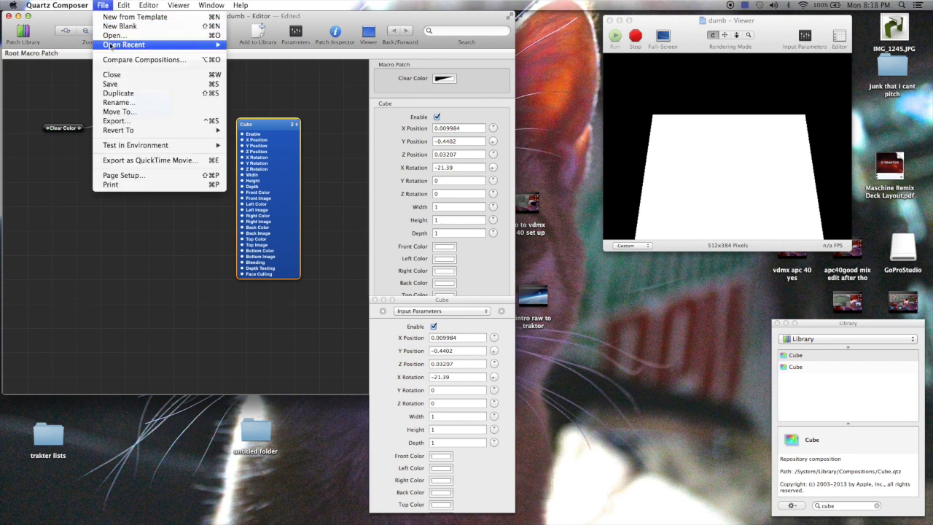
mouse_move(191, 44)
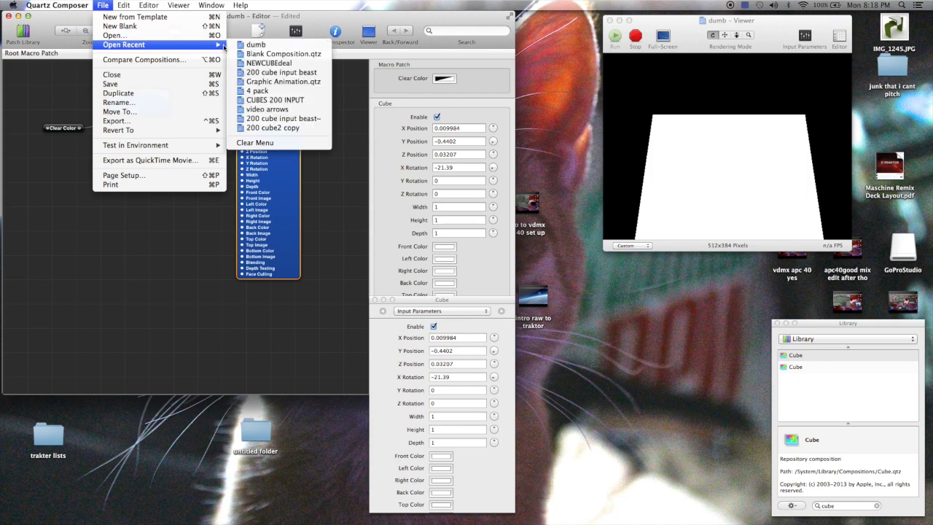
click(294, 72)
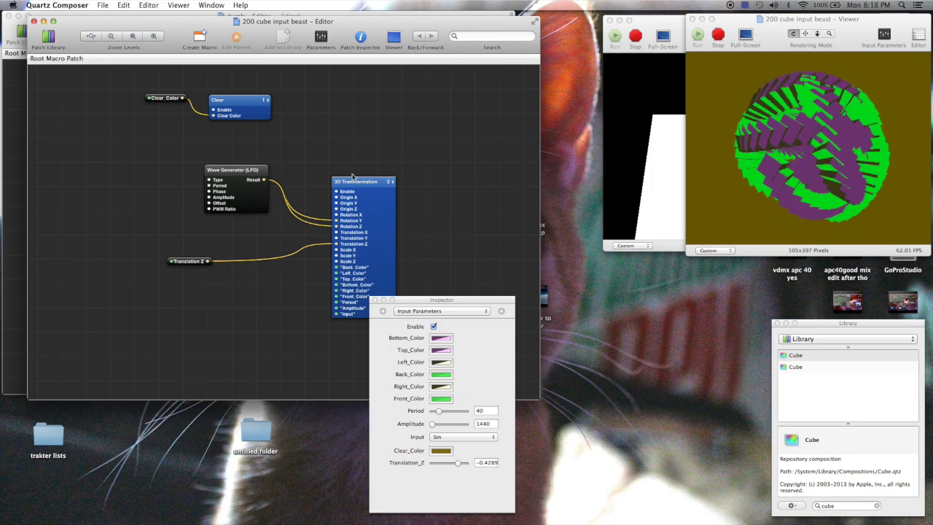
click(375, 300)
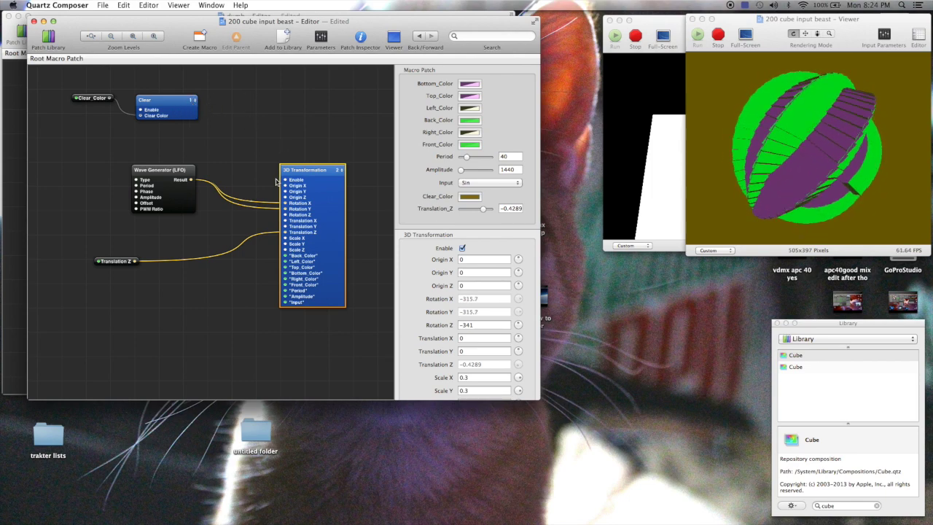
double_click(299, 194)
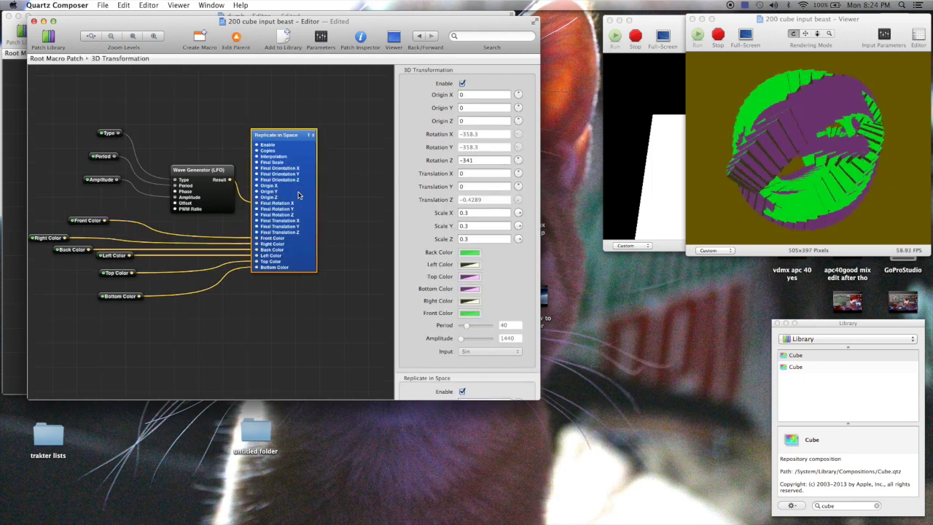
double_click(299, 195)
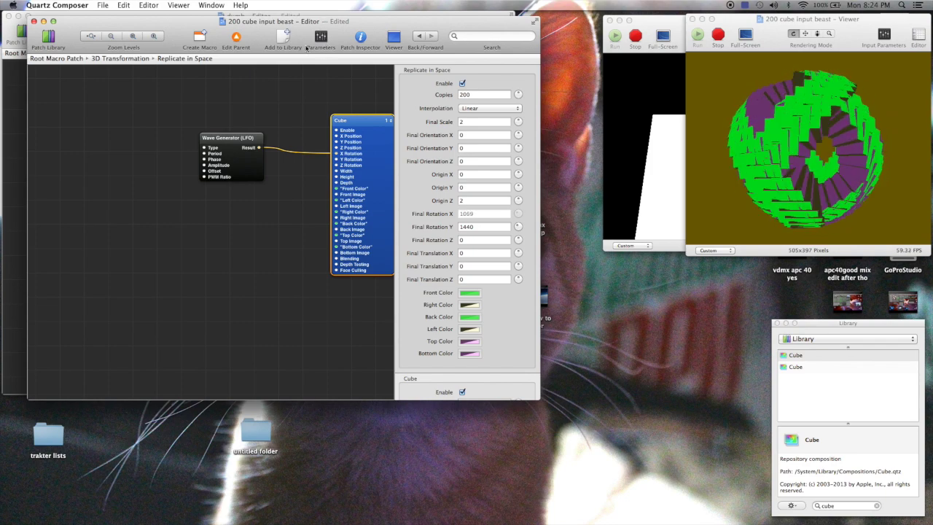
click(241, 41)
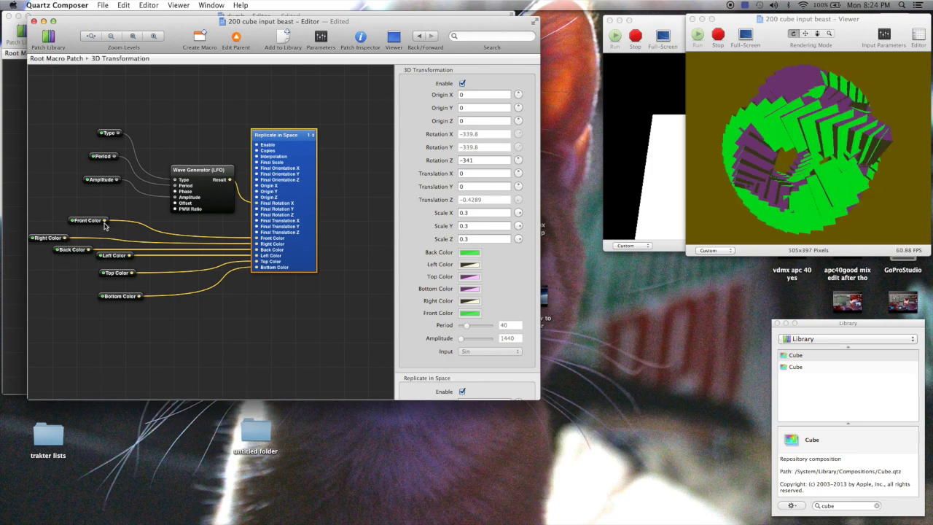
mouse_move(105, 222)
mouse_down()
mouse_move(216, 225)
mouse_move(241, 237)
mouse_move(249, 267)
mouse_move(209, 225)
mouse_move(141, 218)
mouse_move(122, 226)
mouse_up()
click(87, 209)
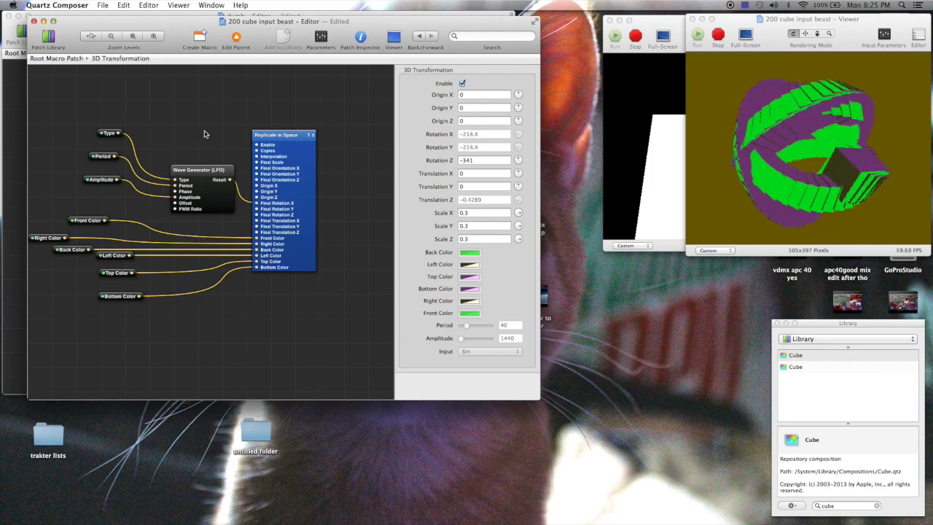
click(237, 38)
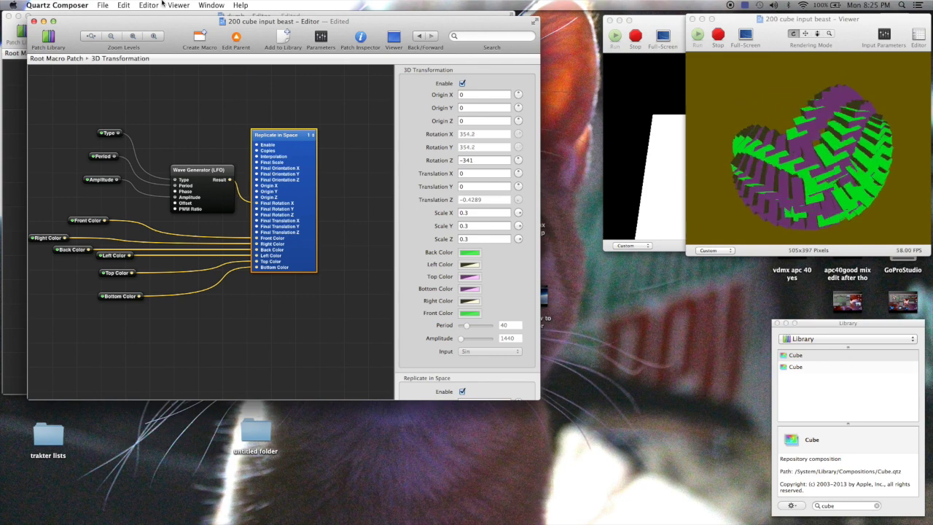
click(236, 40)
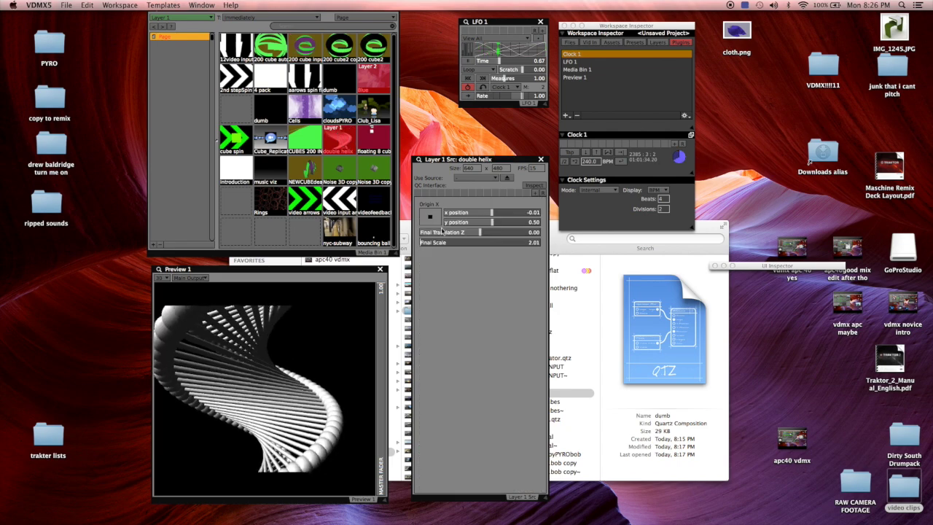
Load the double helix clip into Layer 1 and push it back to Final Translation Z -14.52
click(481, 232)
drag(481, 232, 452, 236)
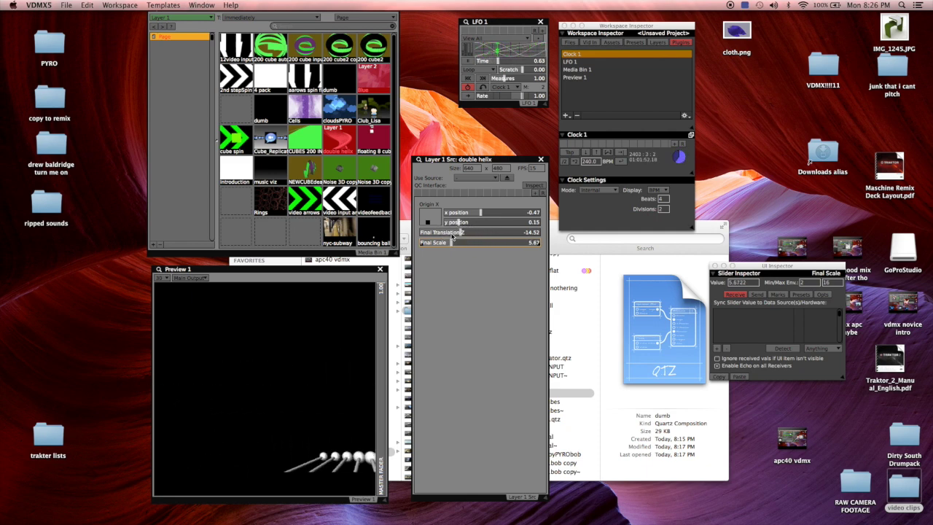